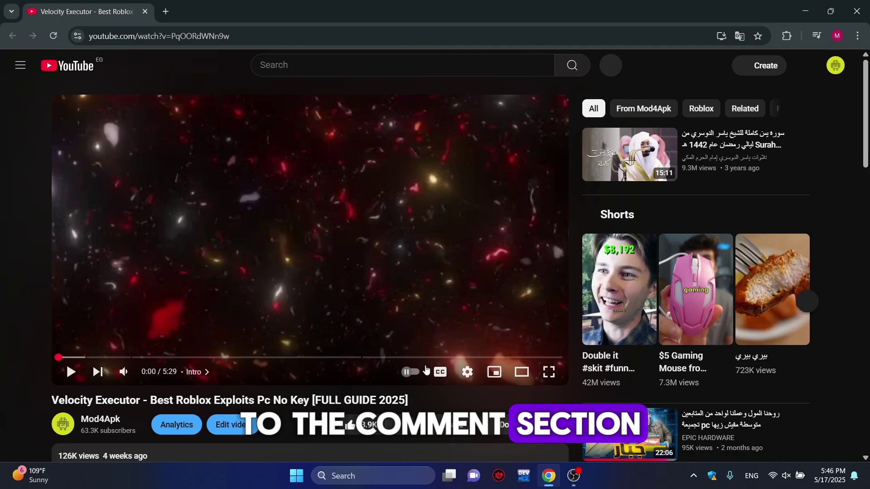
- Scroll to the pinned comment, check its Velocity and redzhub script links, and expand it
scroll(425, 369, down, 6)
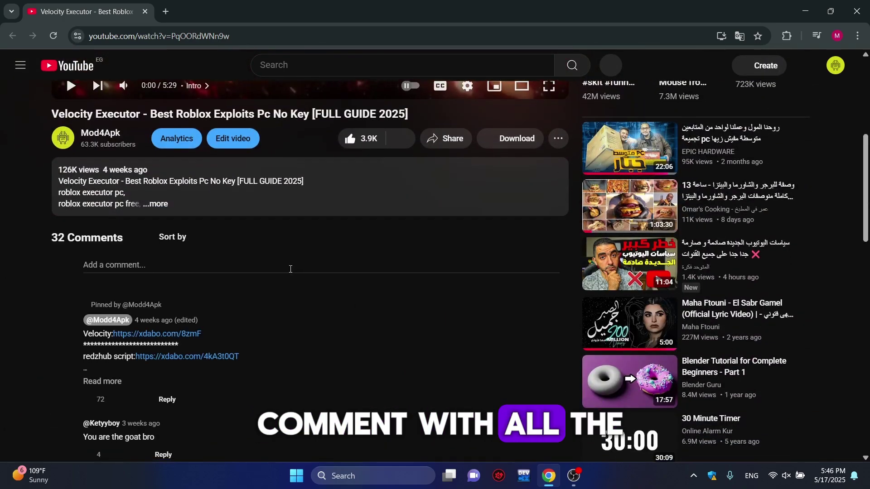
scroll(273, 260, down, 1)
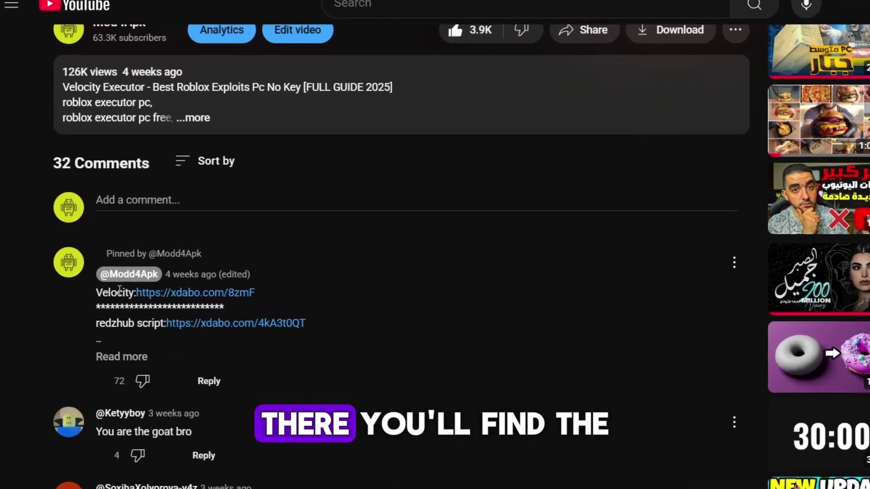
triple_click(119, 290)
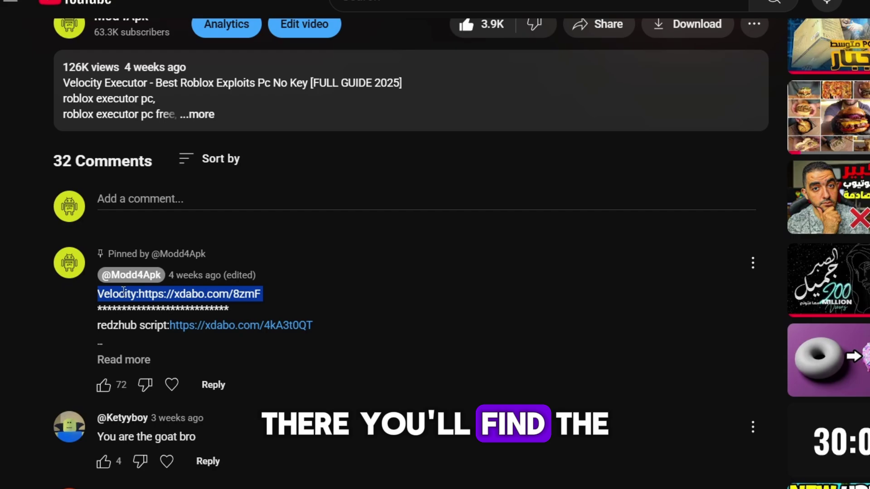
click(122, 293)
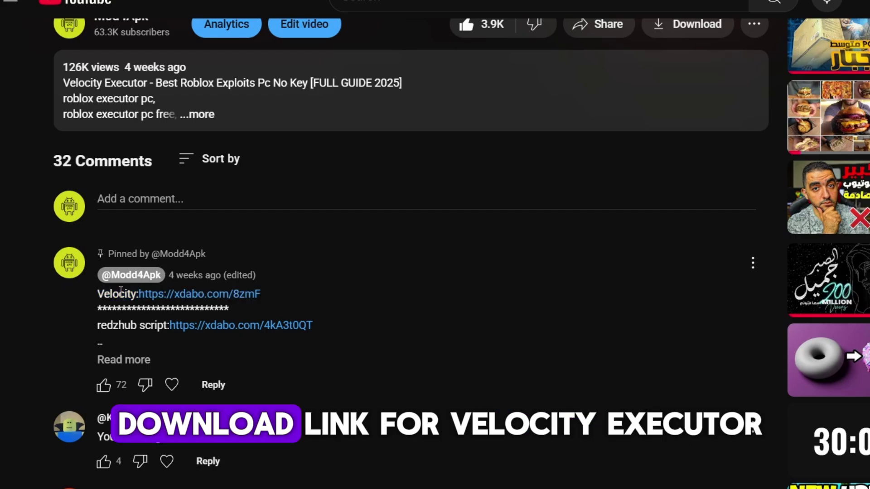
triple_click(111, 326)
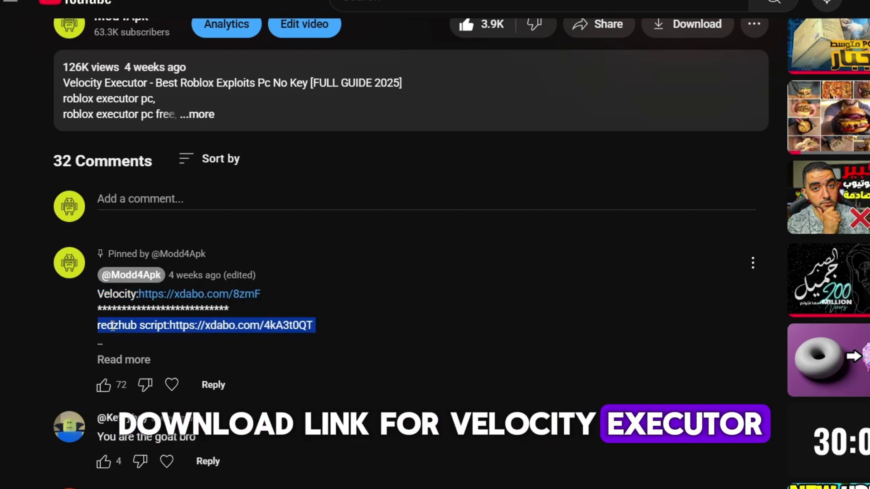
triple_click(111, 326)
click(122, 344)
click(131, 361)
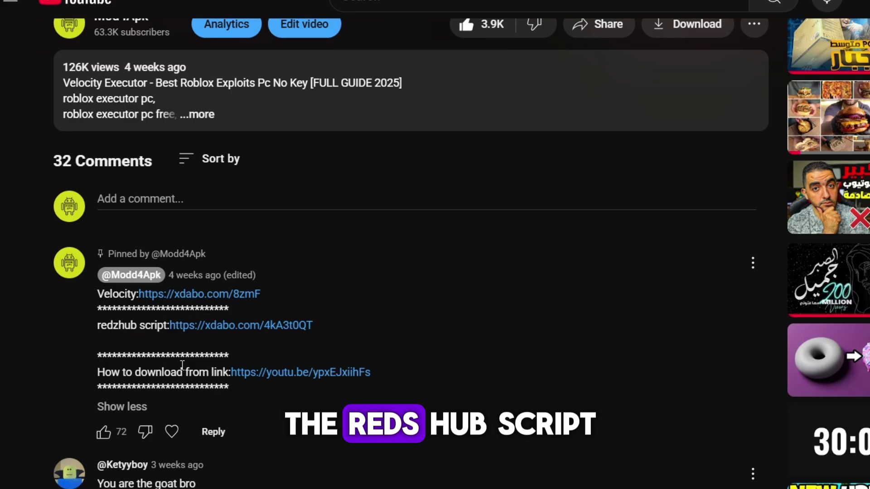
- Open the how-to-download tutorial video linked in the comment and pause it
scroll(136, 358, down, 2)
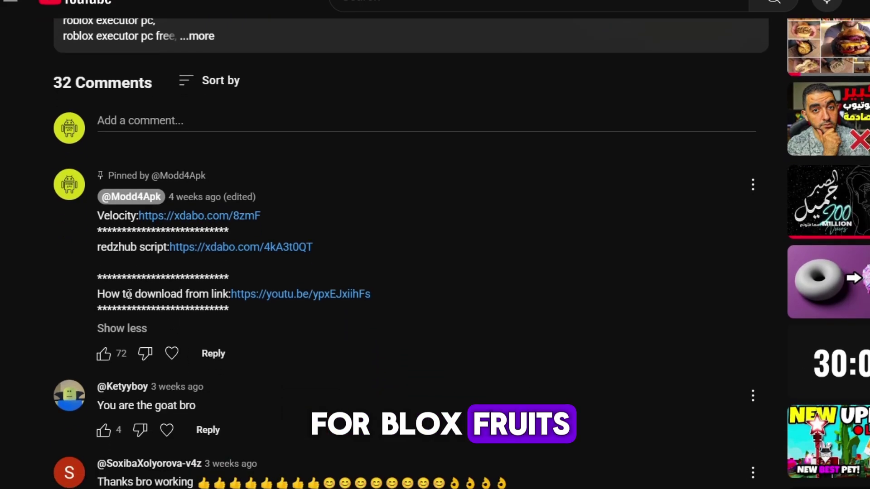
drag(128, 295, 392, 301)
click(392, 301)
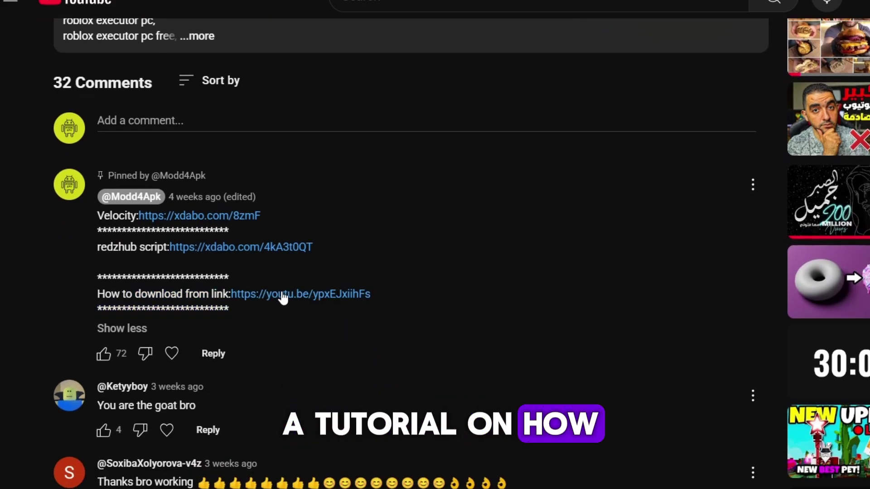
click(325, 297)
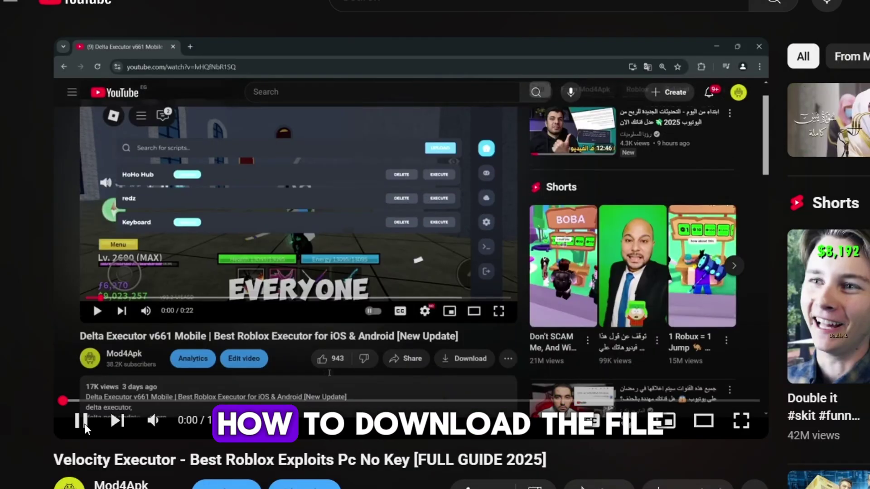
click(81, 420)
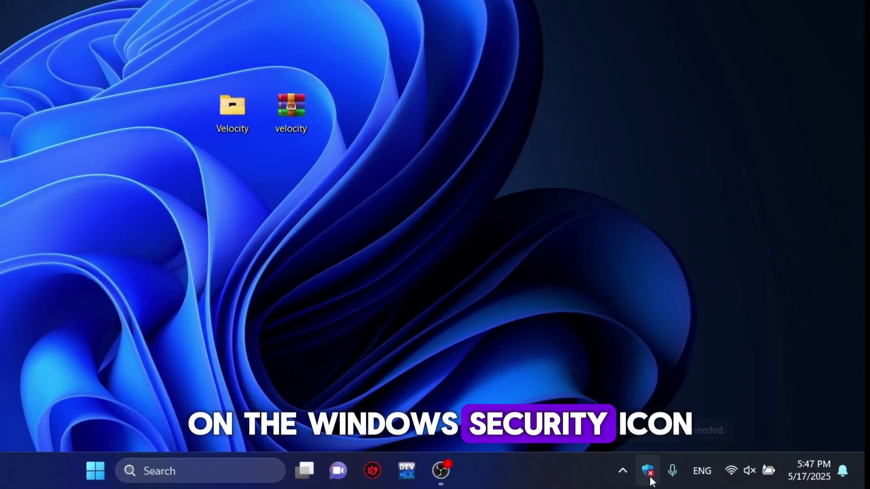
- Open Windows Security's Device security page and view the Core isolation details
click(713, 478)
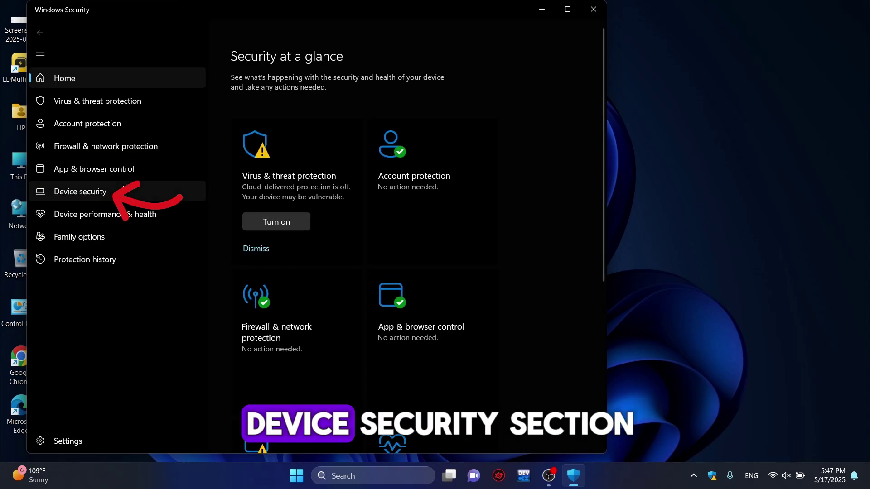
click(95, 192)
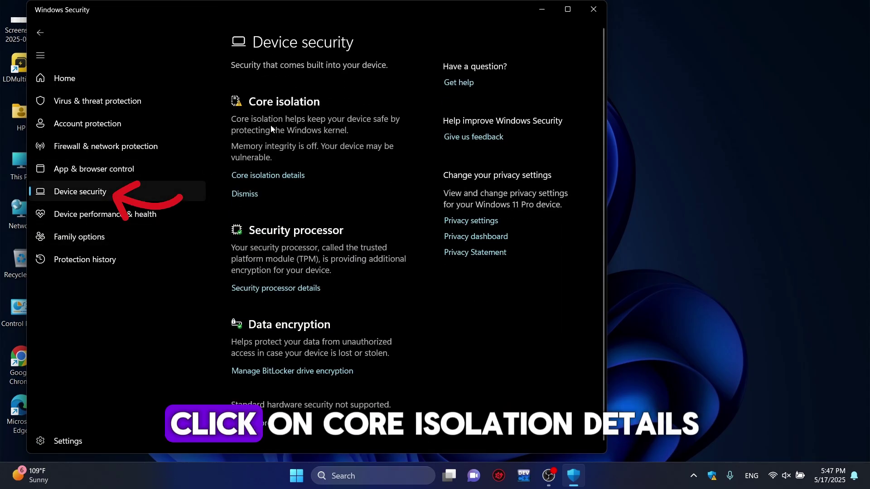
click(251, 176)
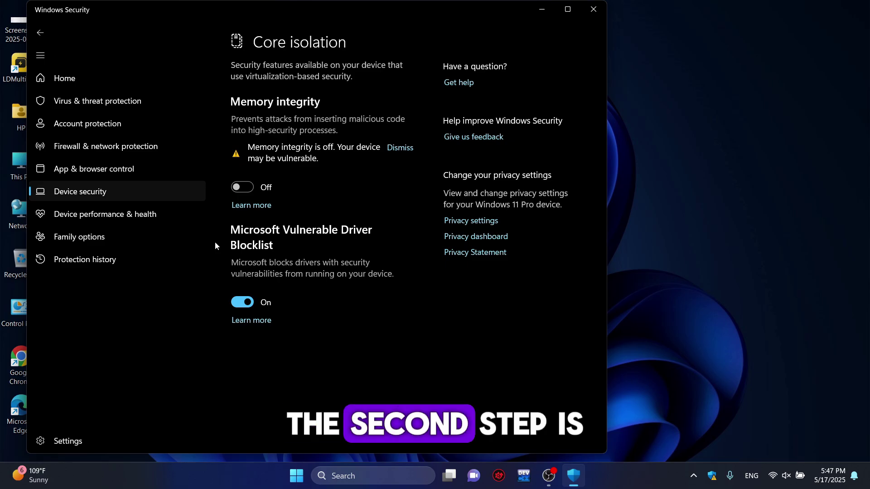
- Confirm Real-time protection is off in Virus & threat protection settings, then close Windows Security
click(88, 102)
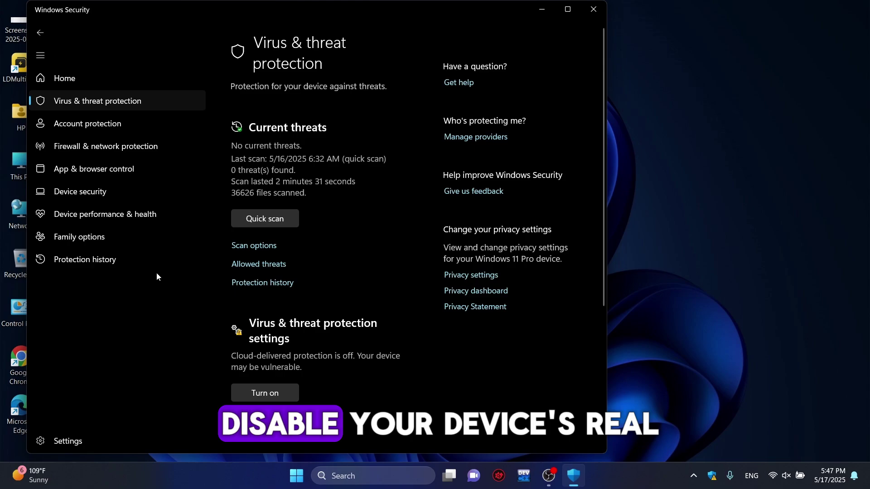
scroll(324, 276, down, 3)
click(267, 355)
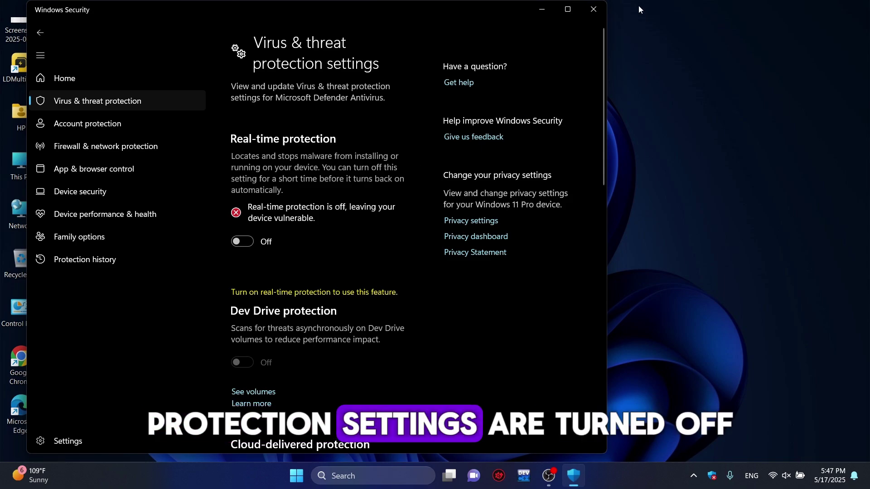
click(587, 10)
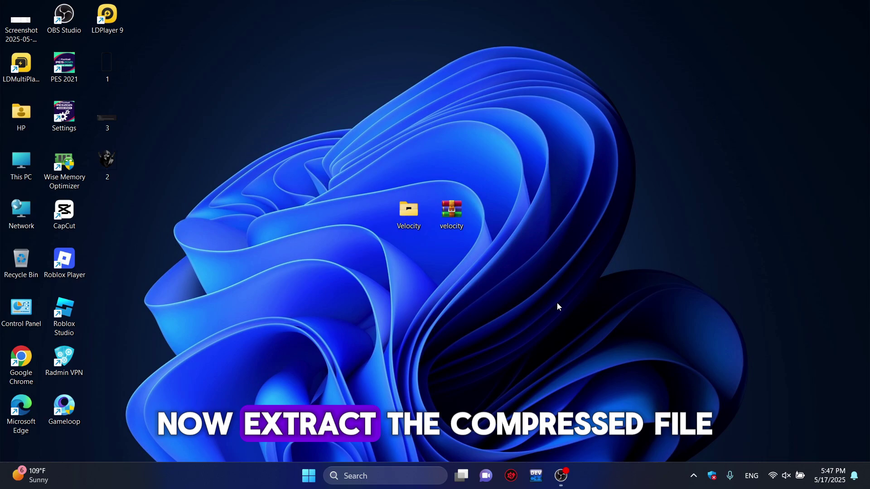
- Extract the velocity archive in place with WinRAR, replacing all existing files
right_click(447, 225)
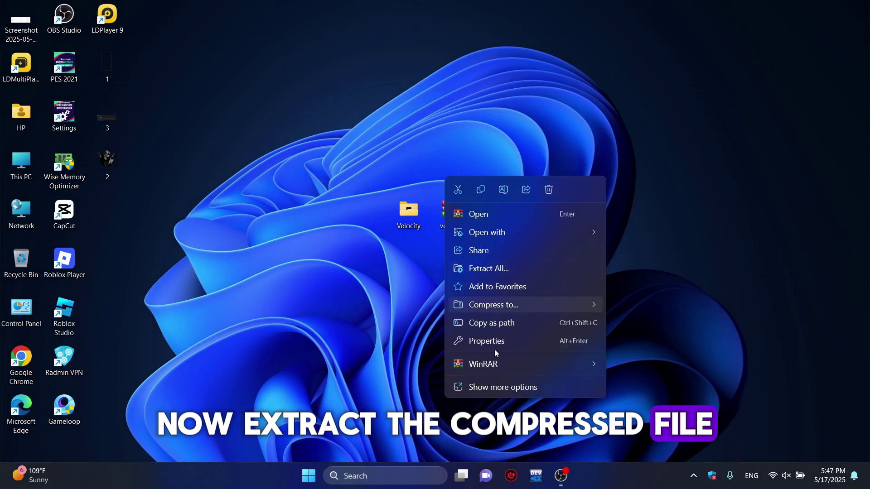
mouse_move(527, 365)
click(633, 423)
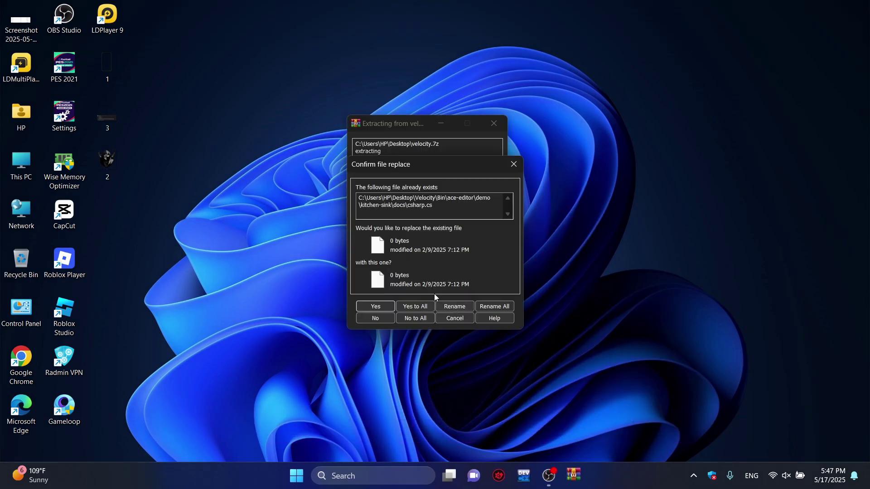
click(424, 306)
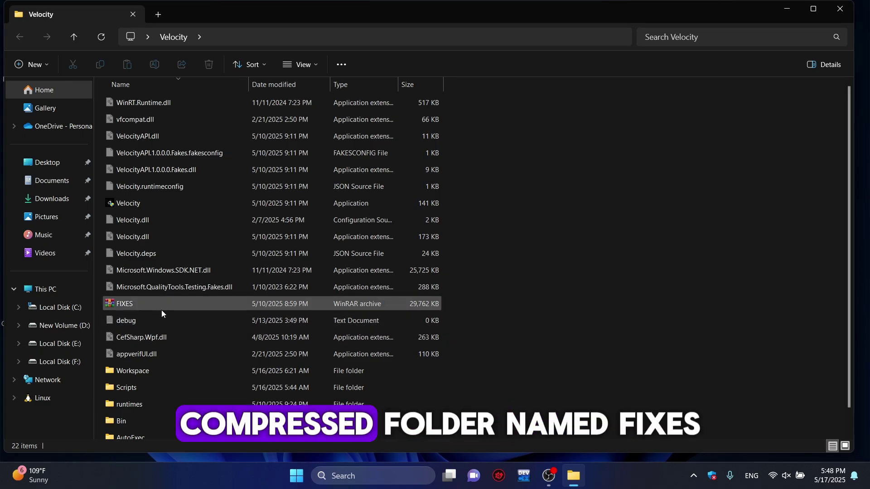
- Inspect the FIXES archive's dxwebsetup.exe and VC_redist installers, then select the Velocity application
click(162, 308)
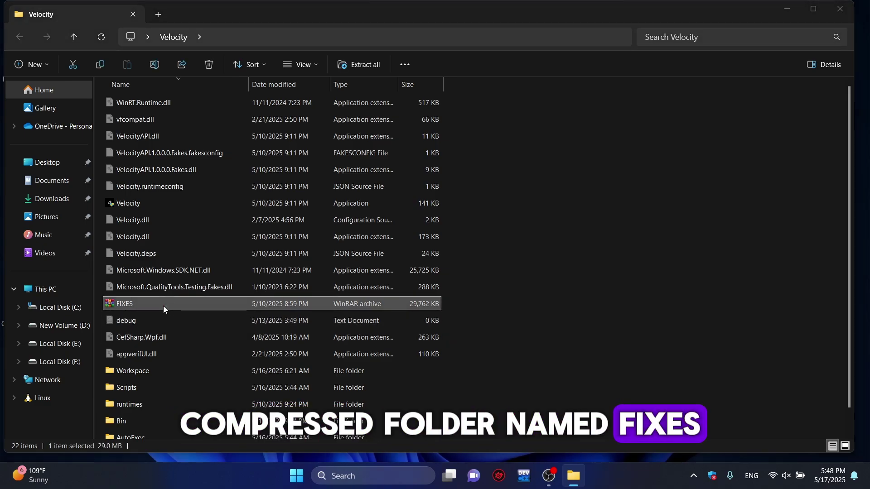
double_click(163, 305)
double_click(175, 136)
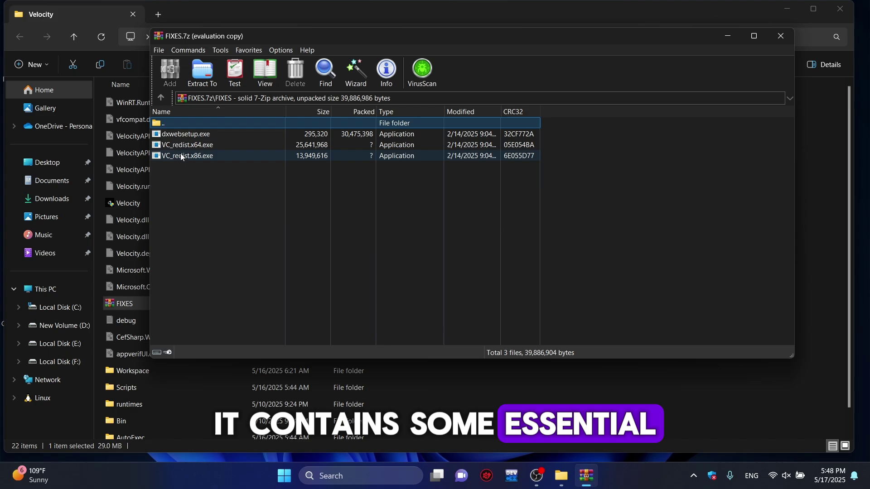
drag(184, 178, 166, 131)
click(349, 162)
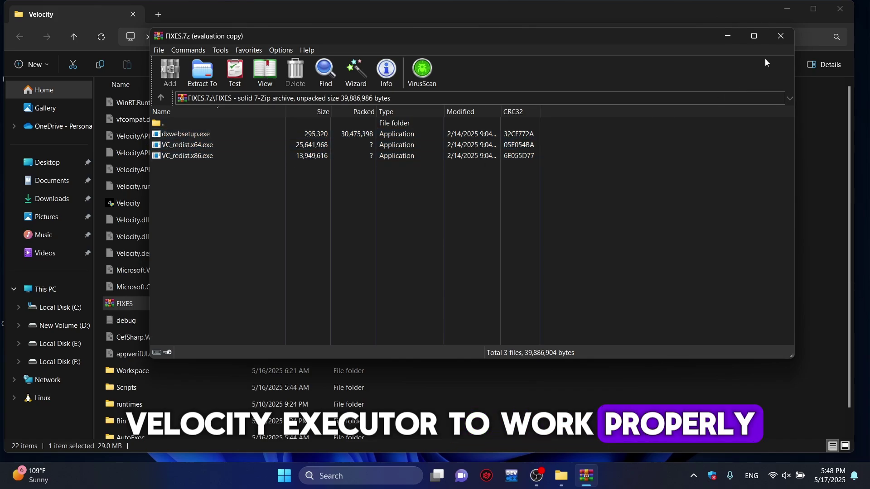
click(780, 37)
drag(575, 192, 583, 249)
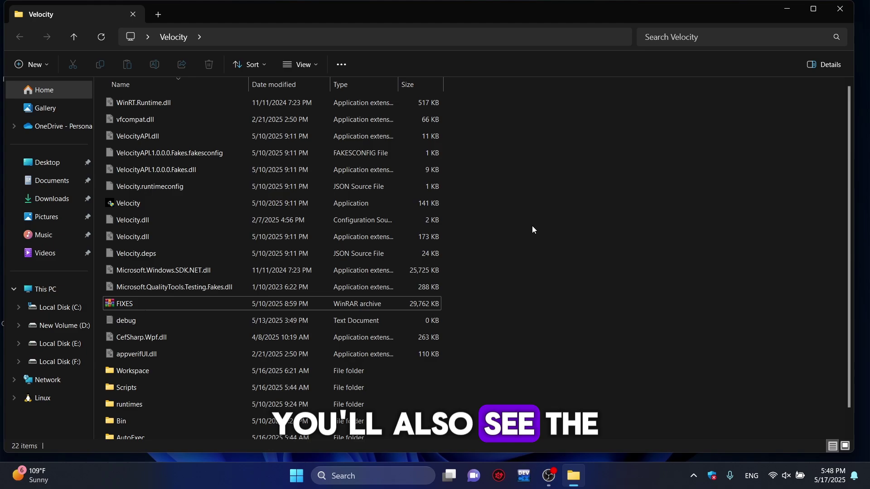
click(165, 200)
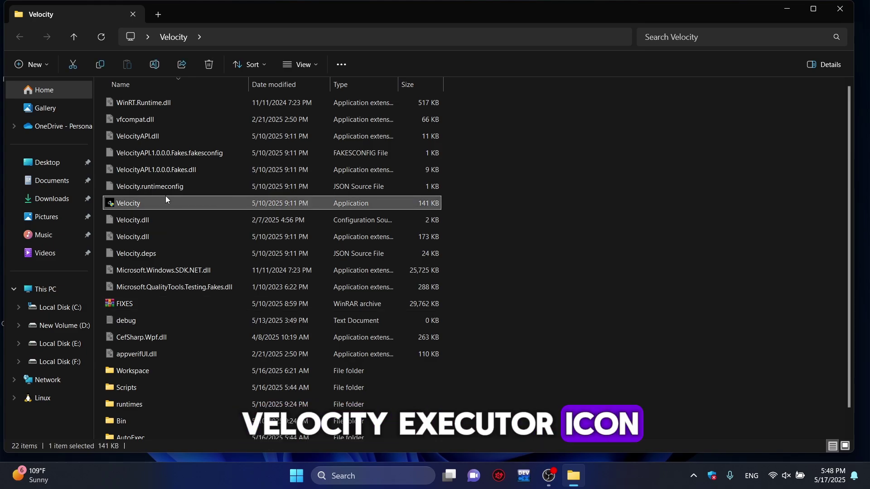
- Minimize the Velocity folder and check the Roblox Player shortcut's target folder, version-3c1b78b767674c66
click(477, 222)
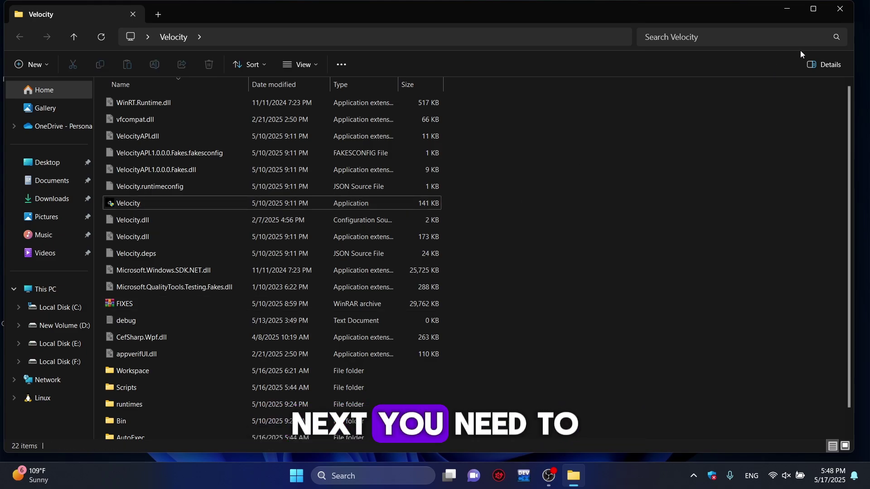
click(788, 12)
right_click(70, 267)
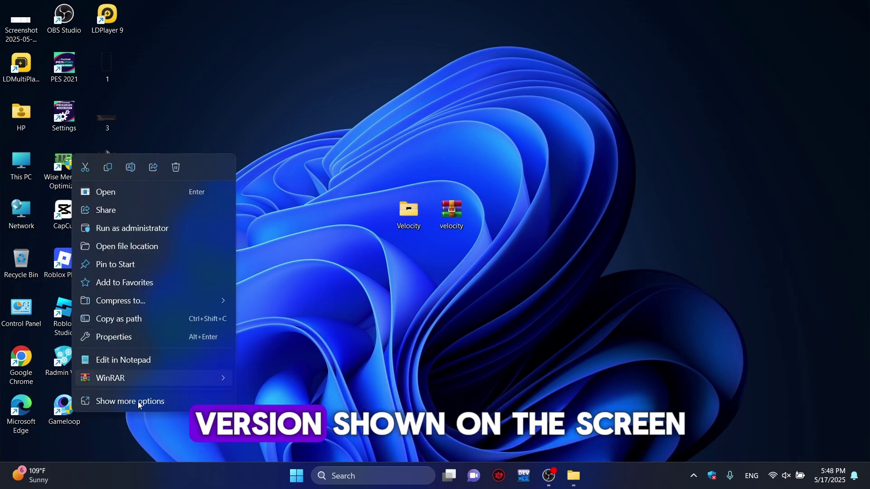
click(135, 401)
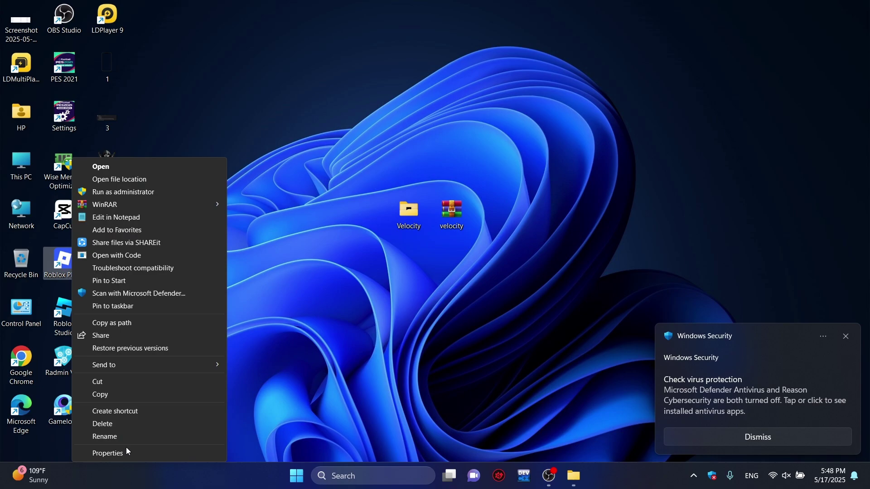
click(122, 453)
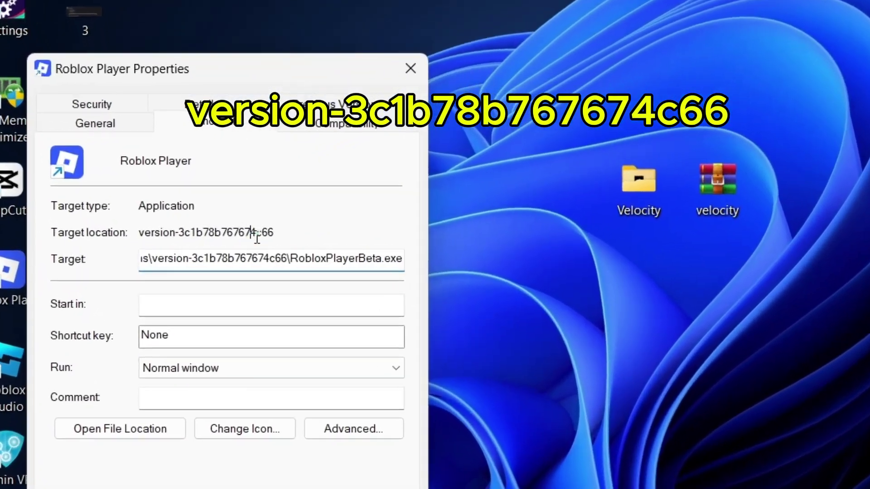
drag(238, 235, 212, 234)
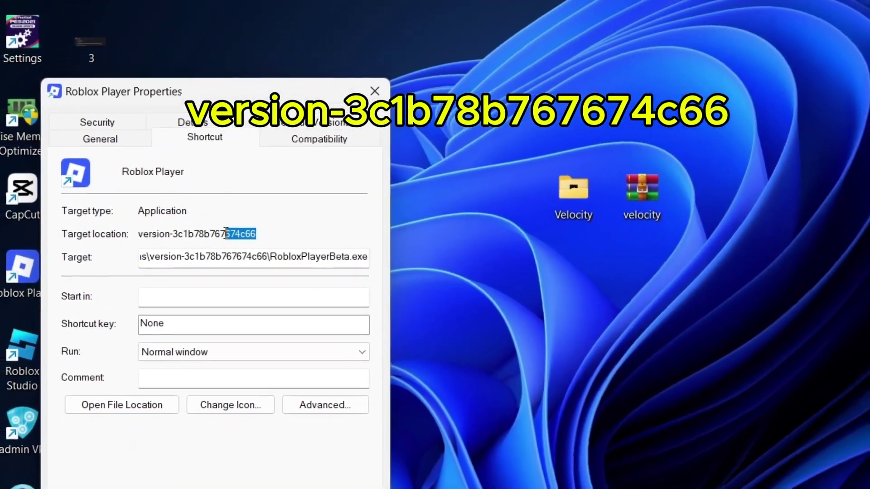
click(286, 236)
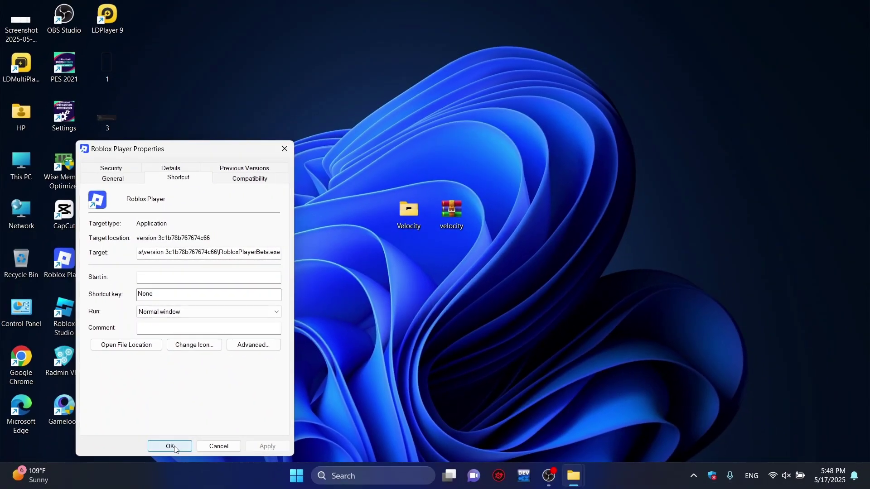
click(171, 447)
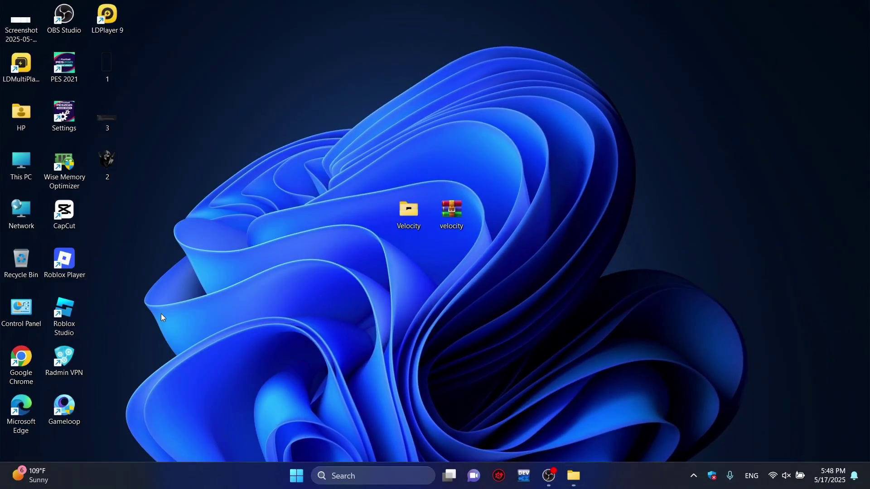
- Launch Roblox Player into Blox Fruits, dismissing the GPU driver error notice
double_click(76, 271)
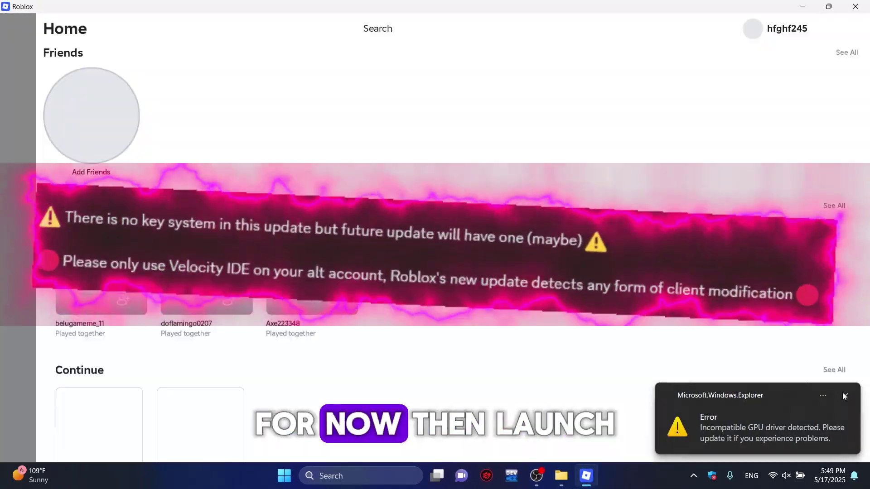
click(844, 395)
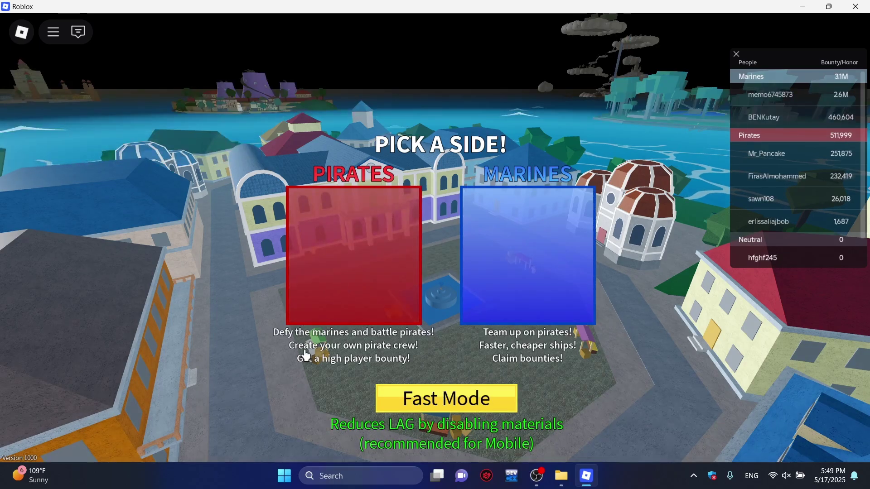
- Join the Pirates team on the Pick a Side screen
click(346, 296)
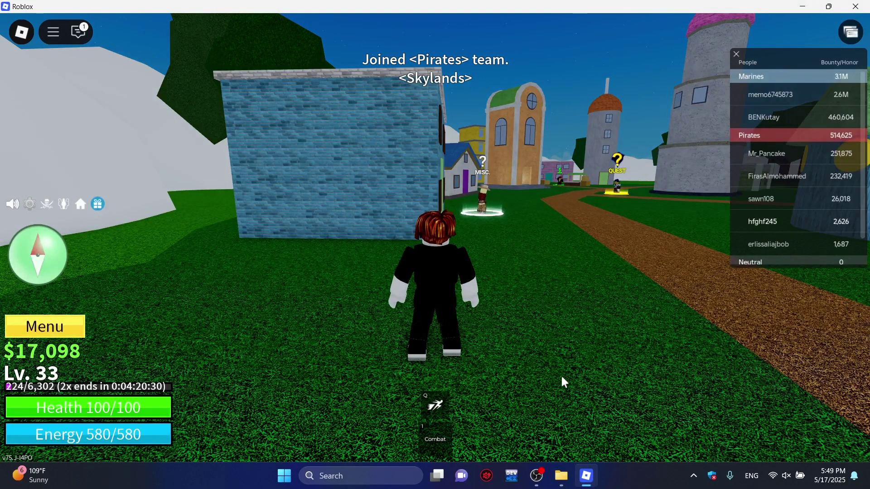
- Start the Velocity executor from the Velocity folder and minimize Explorer back to the game
click(567, 471)
double_click(136, 203)
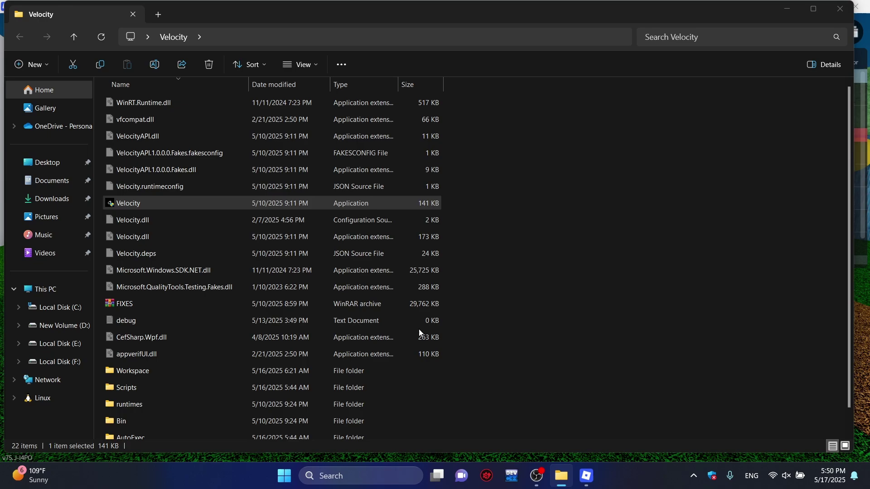
click(786, 13)
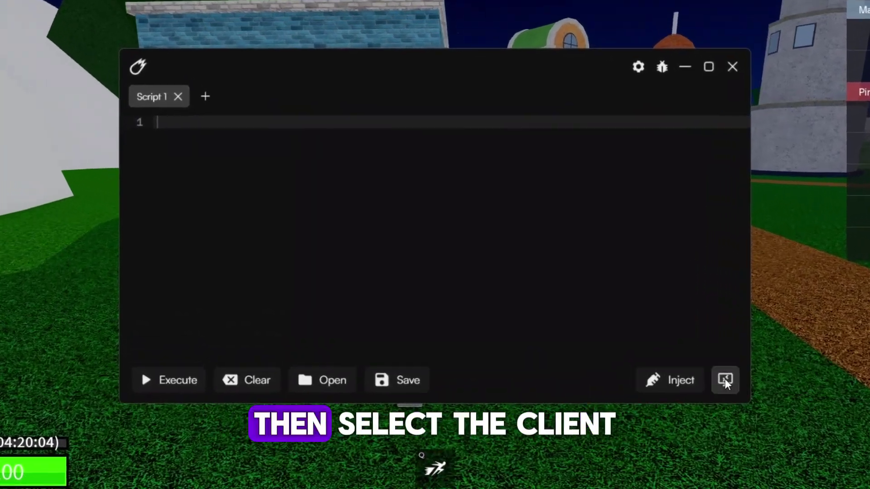
- Select Roblox client 4948 and inject Velocity into it
click(699, 368)
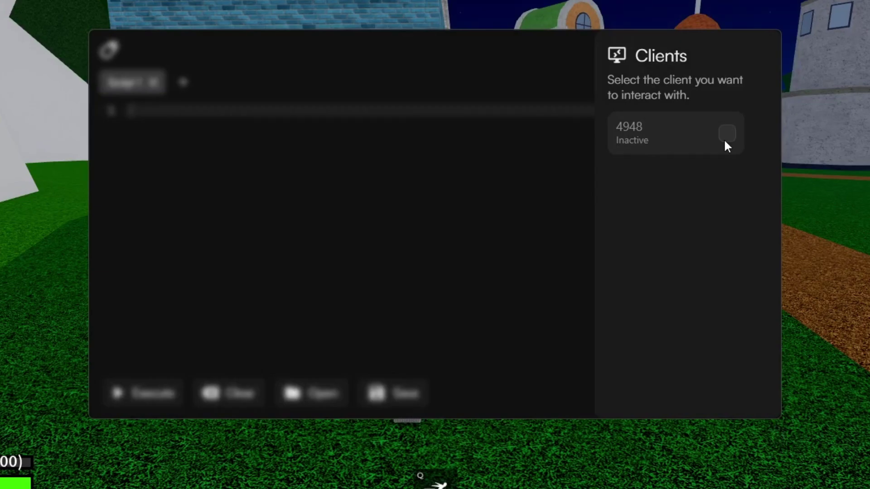
click(565, 302)
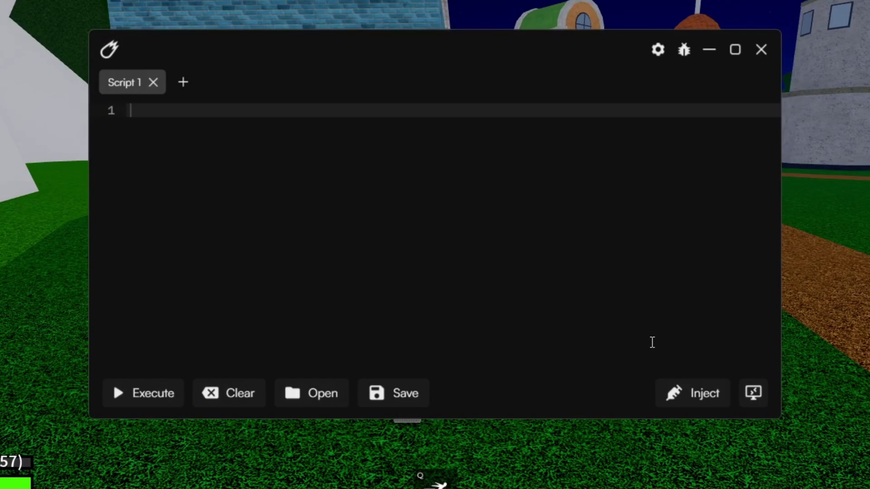
click(702, 395)
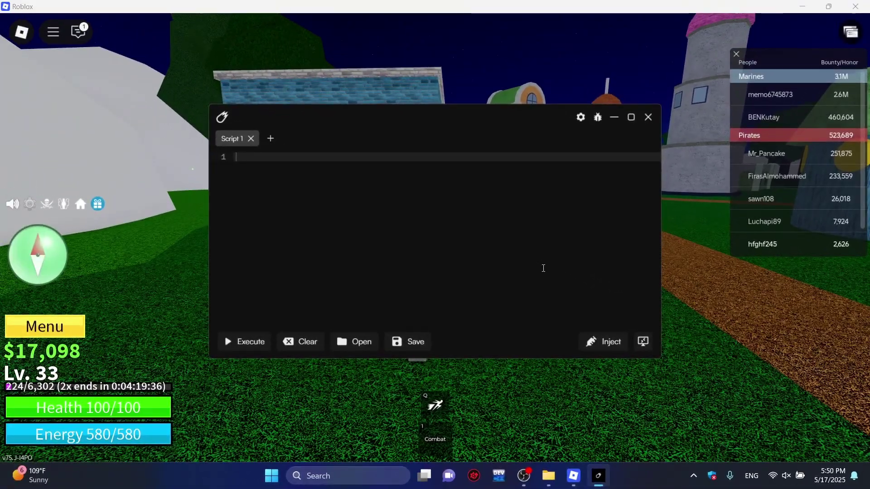
- Paste and run the redz Hub loadstring, hide the executor, and open redz Hub's UI Scale choices
right_click(357, 175)
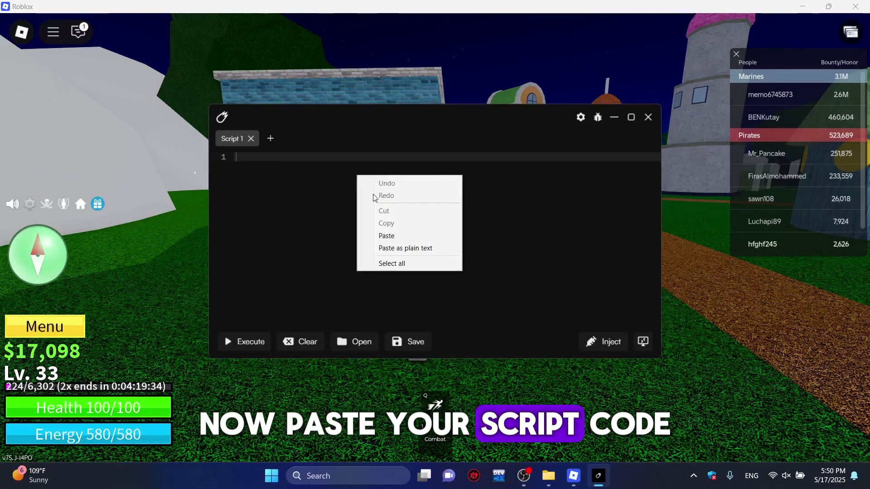
click(386, 235)
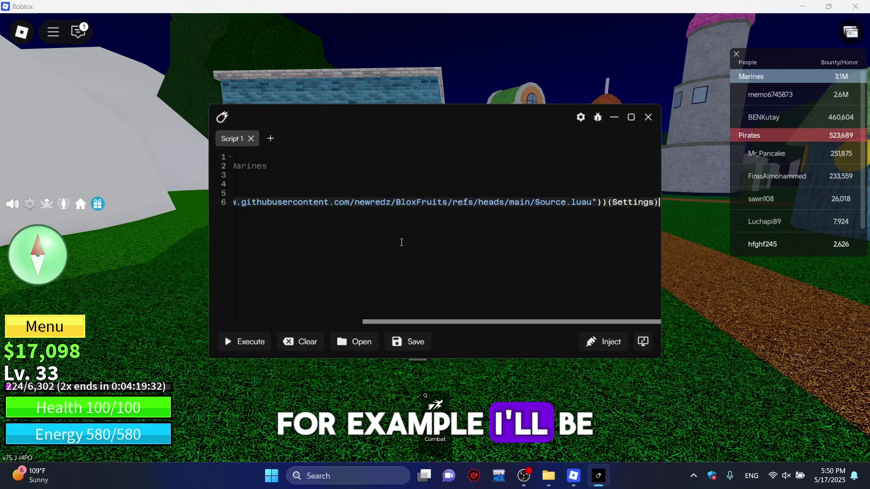
drag(378, 322, 244, 311)
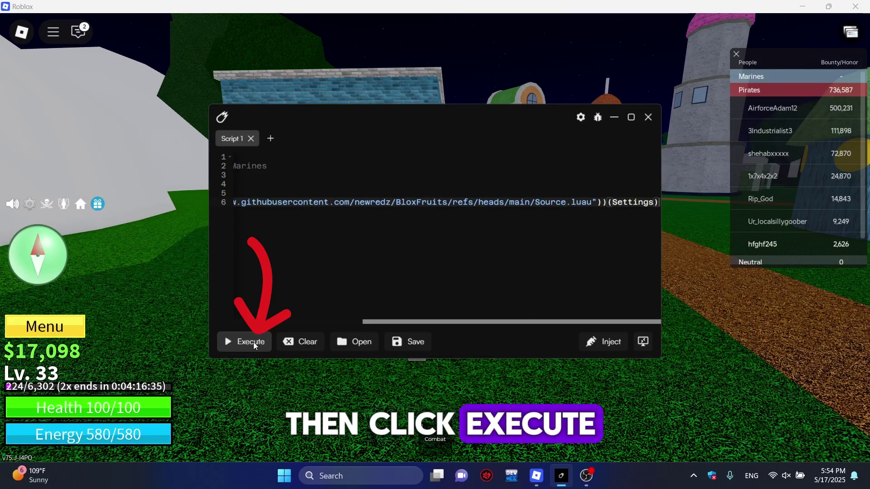
click(615, 118)
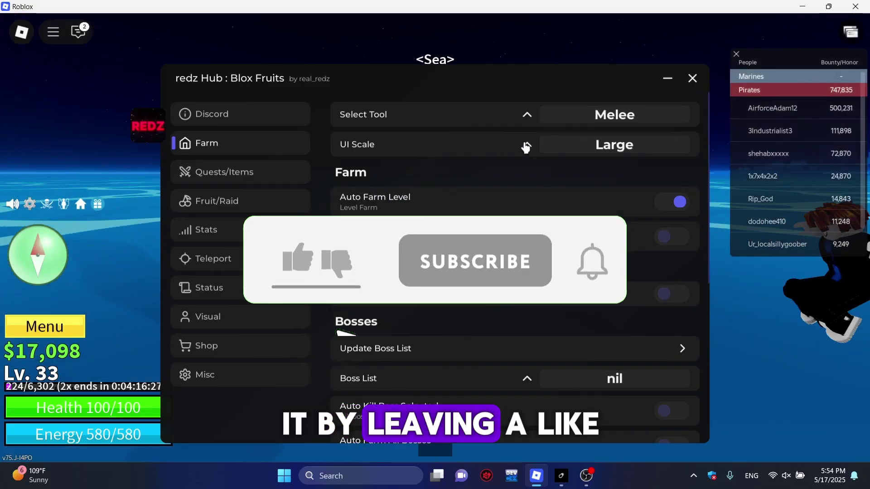
click(589, 143)
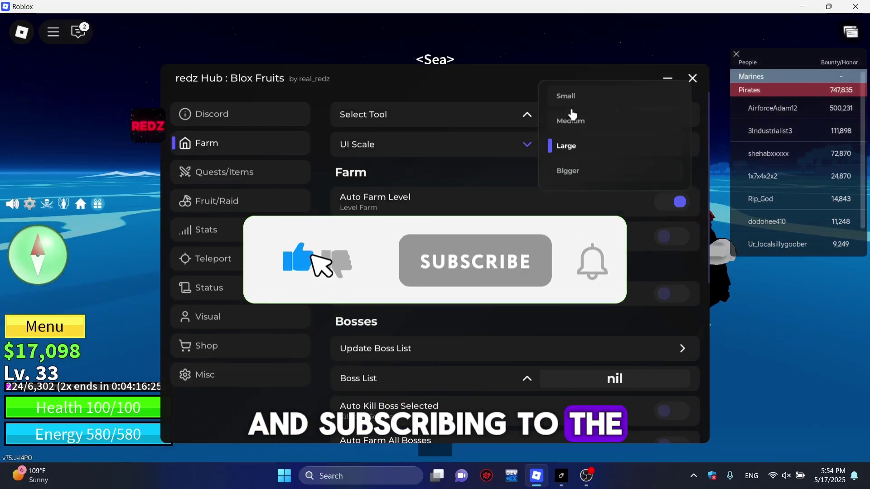